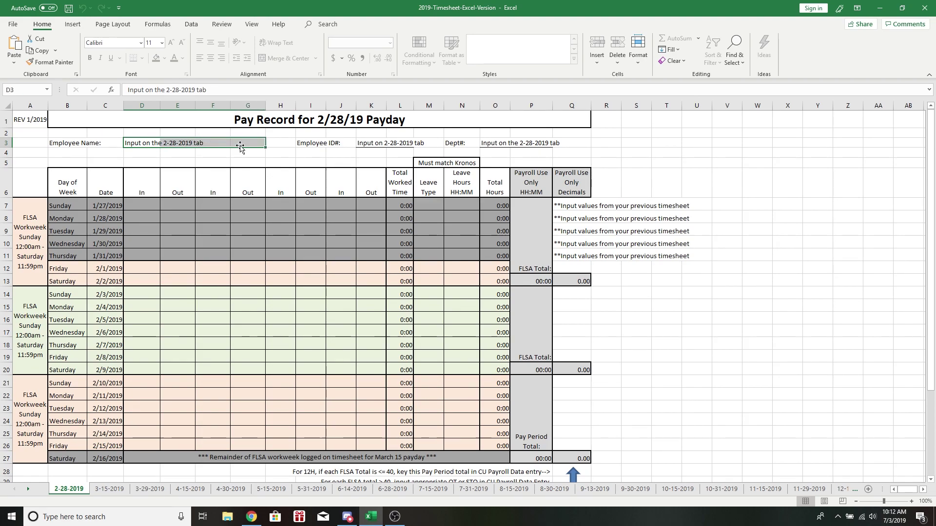
Fill in the Employee Name cell on the 2-28-2019 sheet with "Name CUID".
left_click(857, 140)
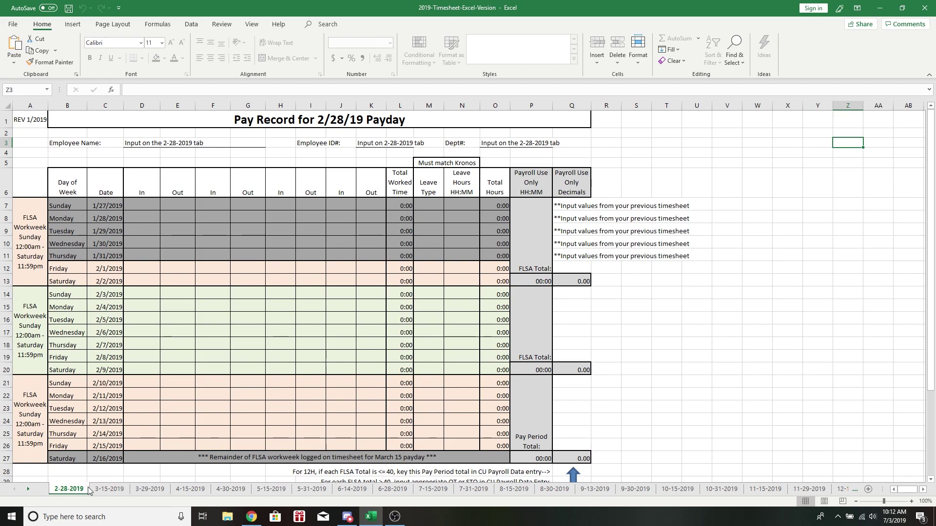
left_click(244, 410)
left_click(69, 489)
left_click(152, 144)
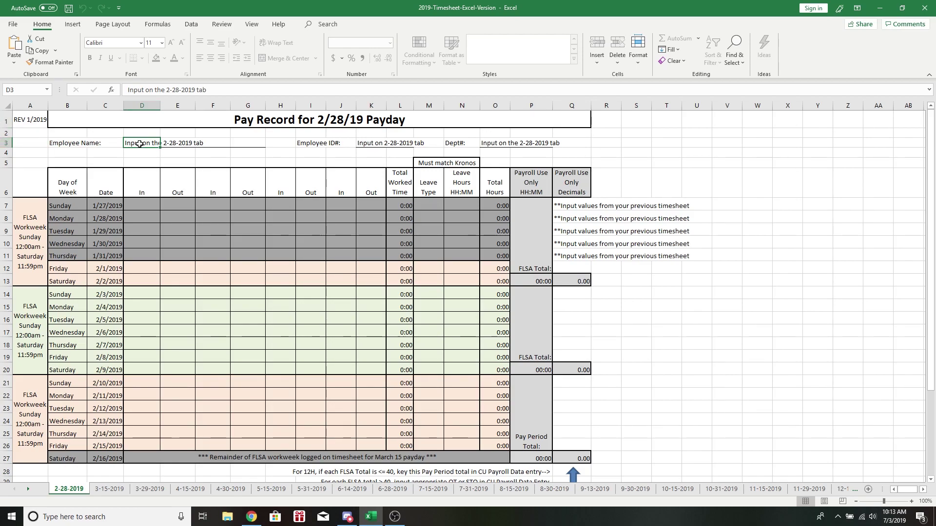
type("Name")
key("Return")
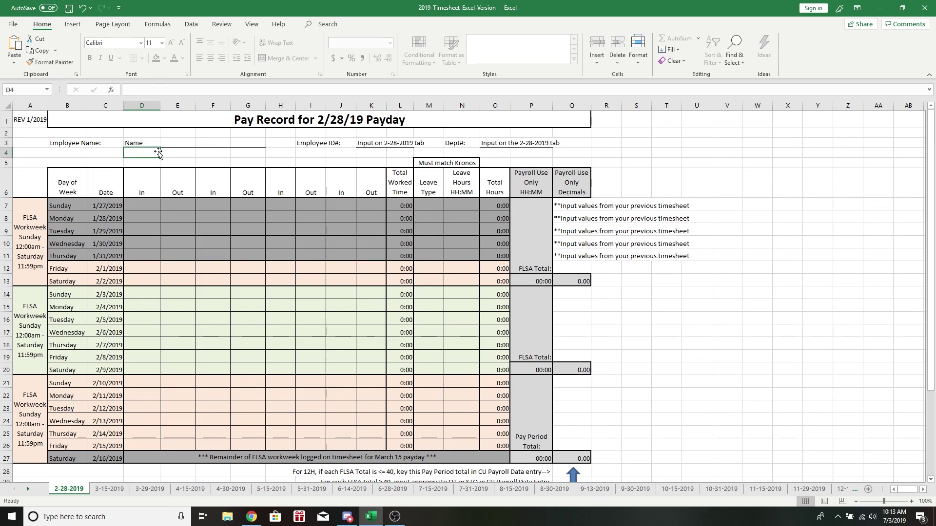
left_click(158, 143)
key("BackSpace")
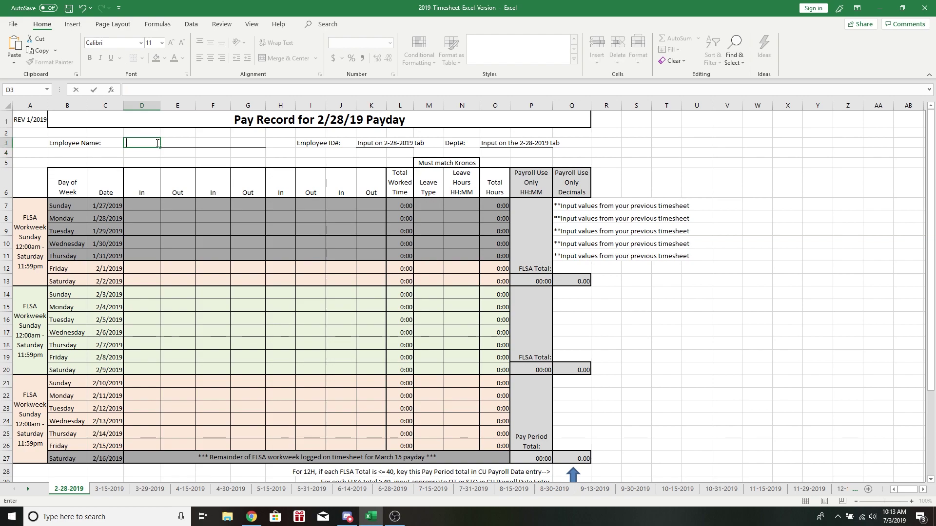
type("Name CUID")
key("Return")
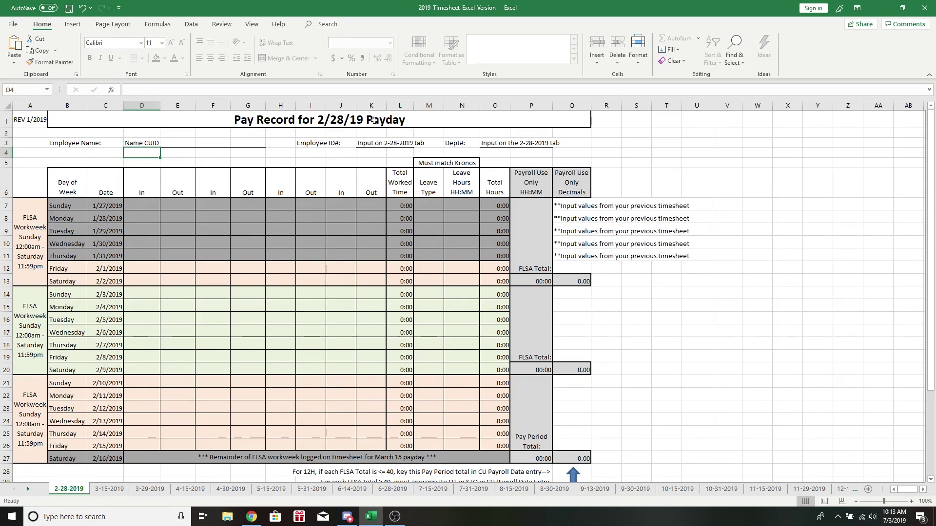
Review the employee ID and department cells, and the employee name on the 3-15-2019 and 3-29-2019 sheets.
left_click(373, 103)
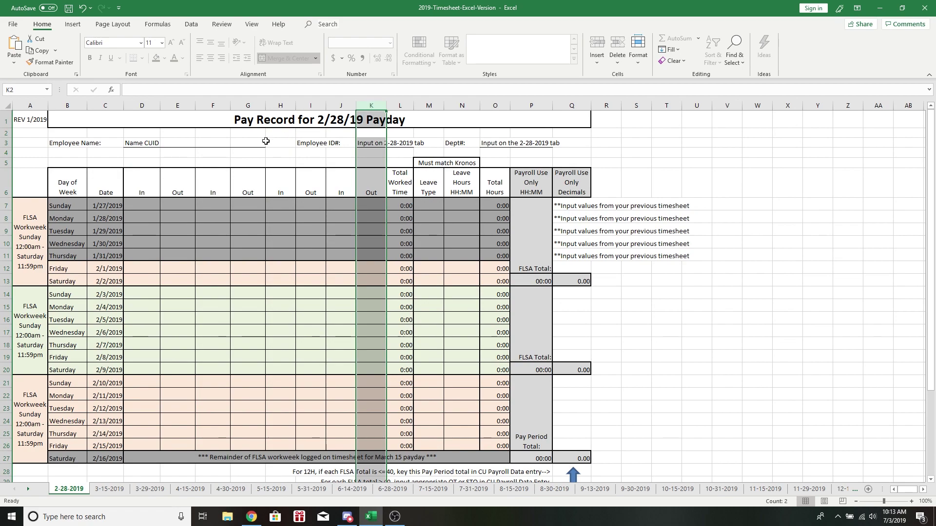
left_click(6, 143)
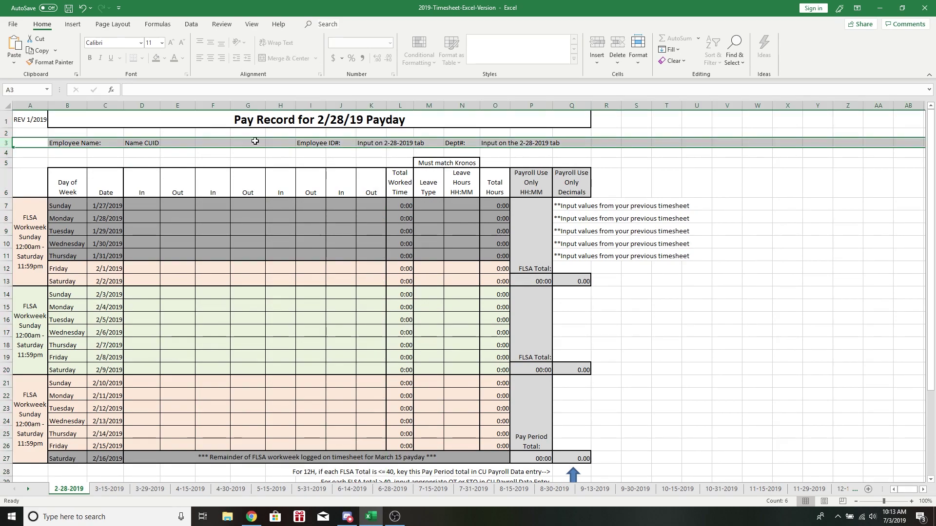
left_click(371, 146)
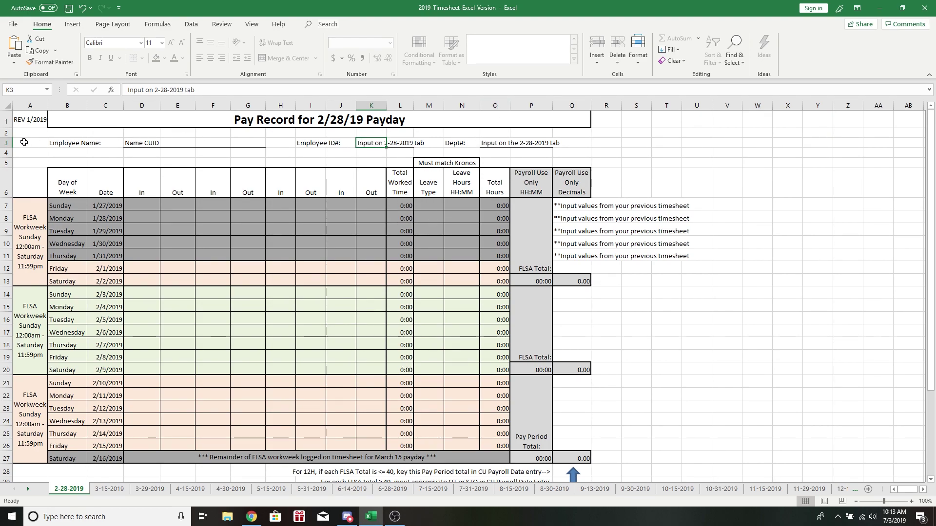
left_click(487, 144)
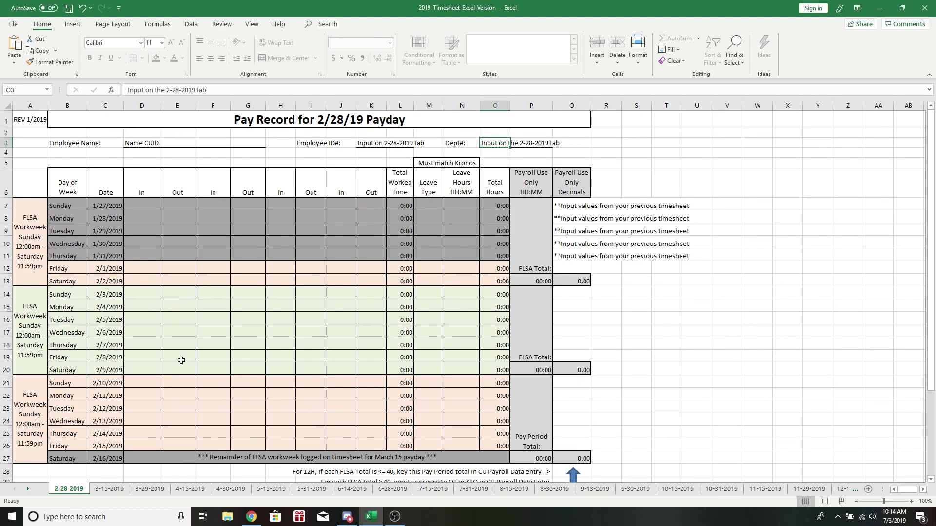
left_click(110, 489)
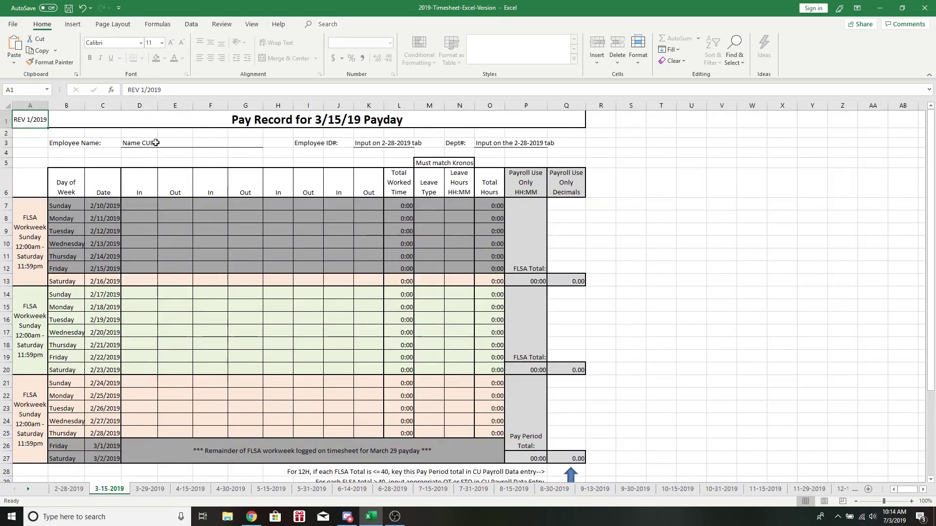
left_click(150, 489)
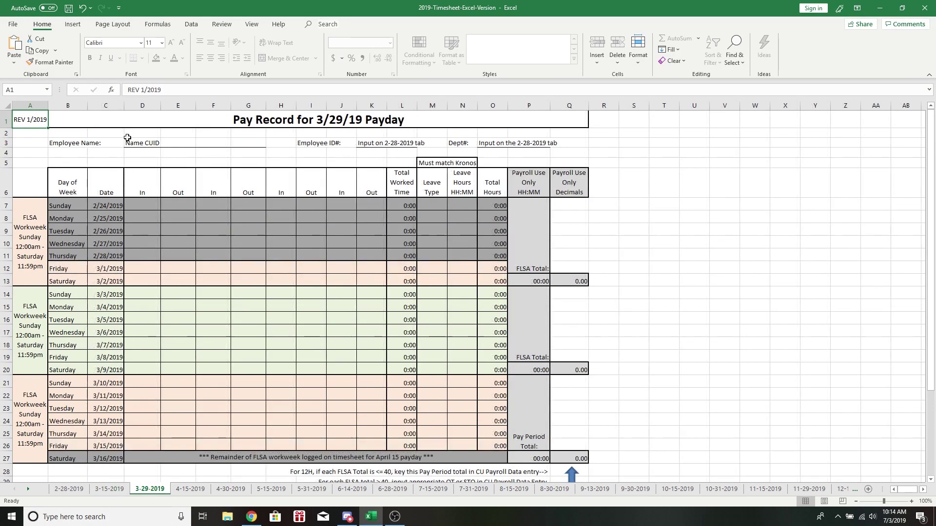
left_click(80, 489)
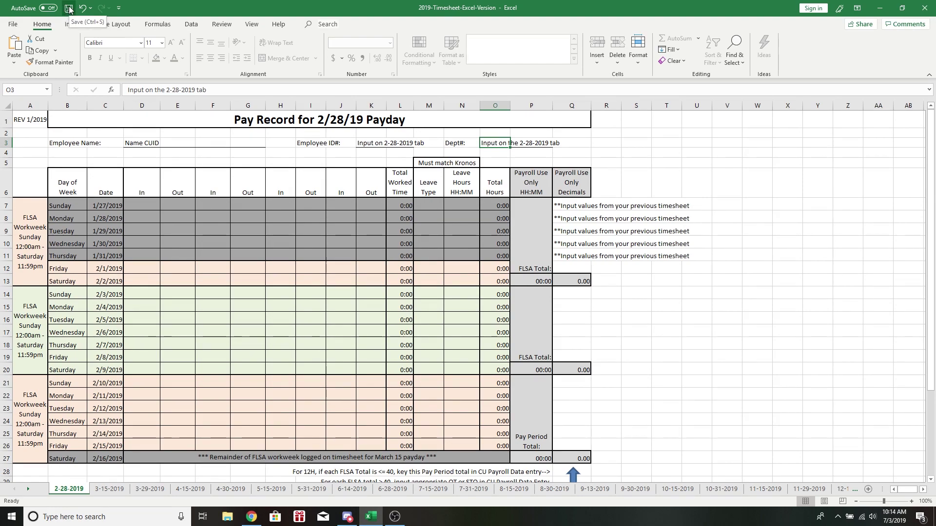
Enter the first In and Out times for Friday 2/1/2019 as 9:00 AM and 12:00 PM on the 2-28-2019 sheet.
left_click(138, 266)
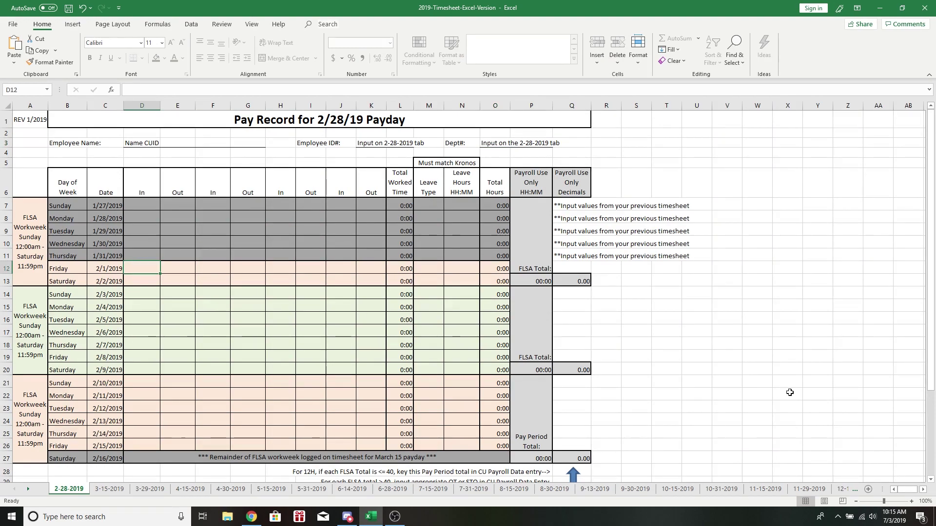
type("9:00 AM")
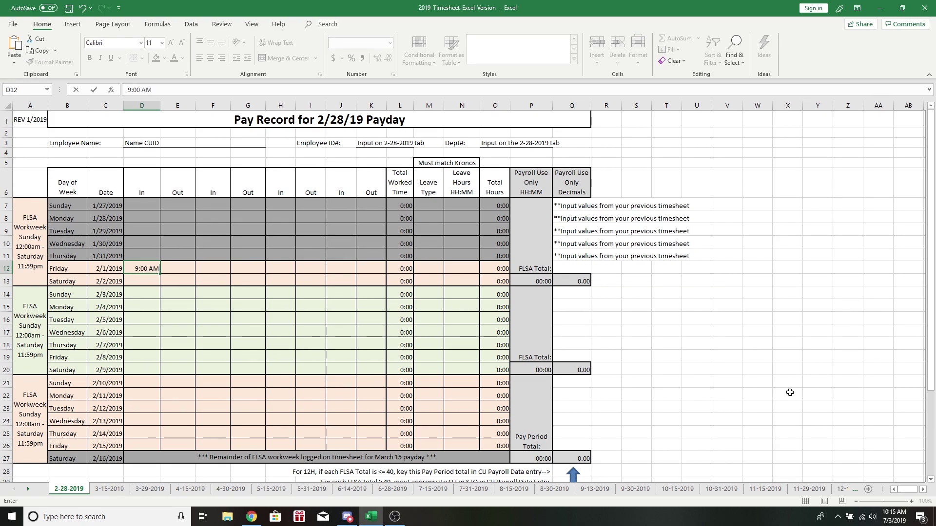
key("Return")
key("Right")
key("Up")
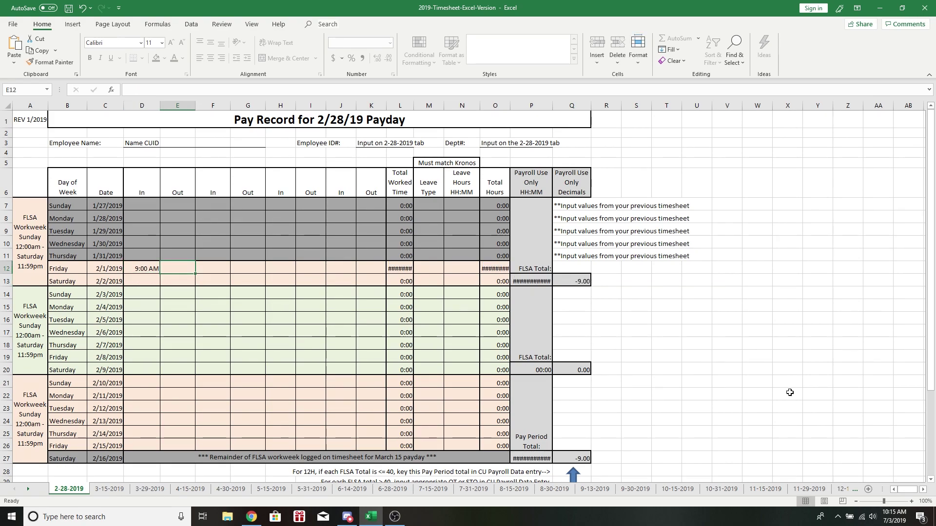
type("5")
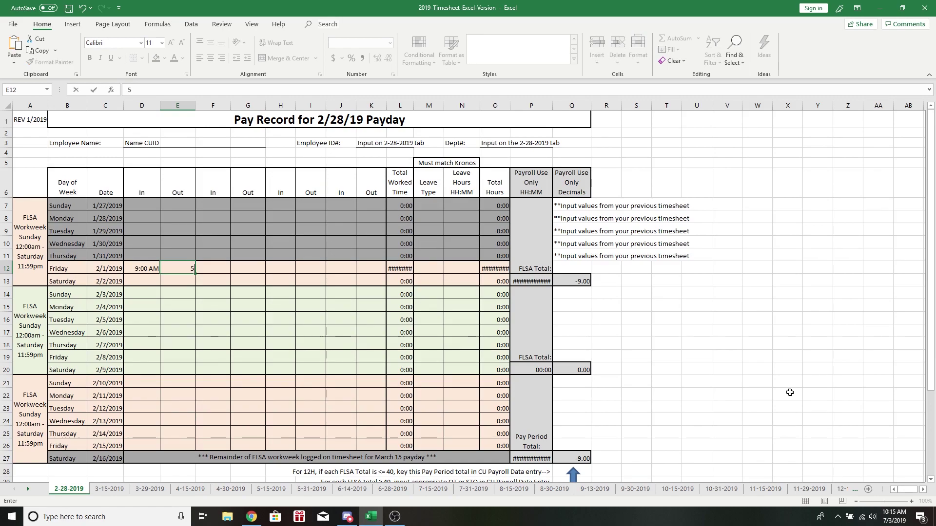
type("12:00 PM")
key("Return")
key("Up")
key("Right")
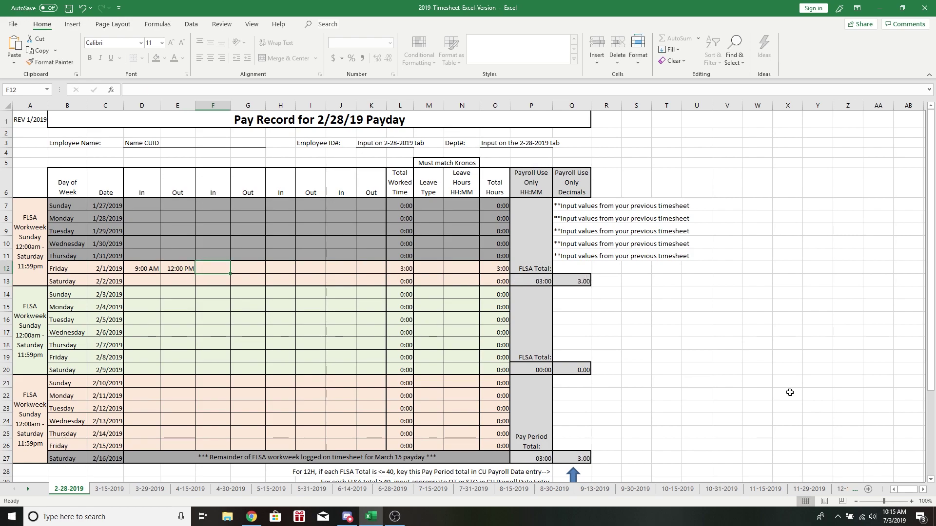
Enter the second In and Out times for Friday 2/1/2019 as 1:00 PM and 5:00 PM.
type("1:00 PM")
key("Return")
key("Right")
key("Up")
type("5:00 PM")
key("Return")
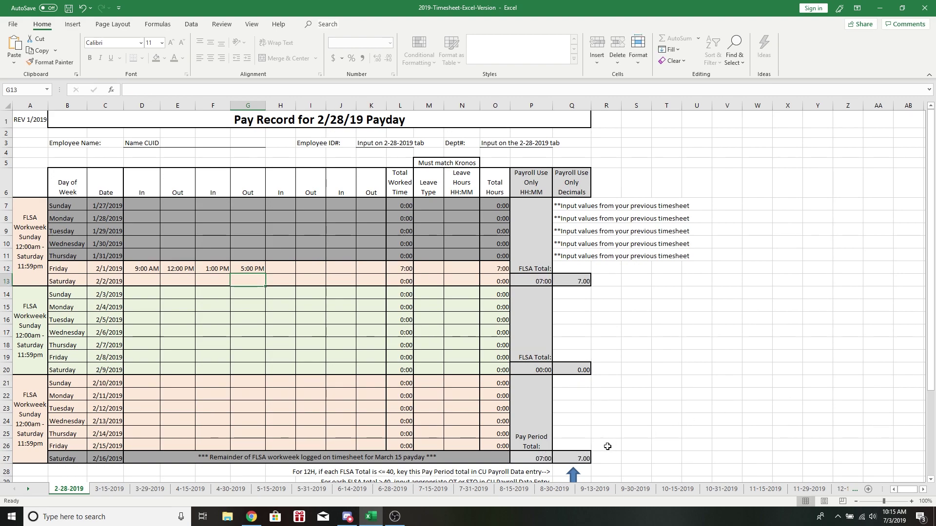
Examine the employee and supervisor signature lines below the pay record.
scroll(486, 211, "down", 4)
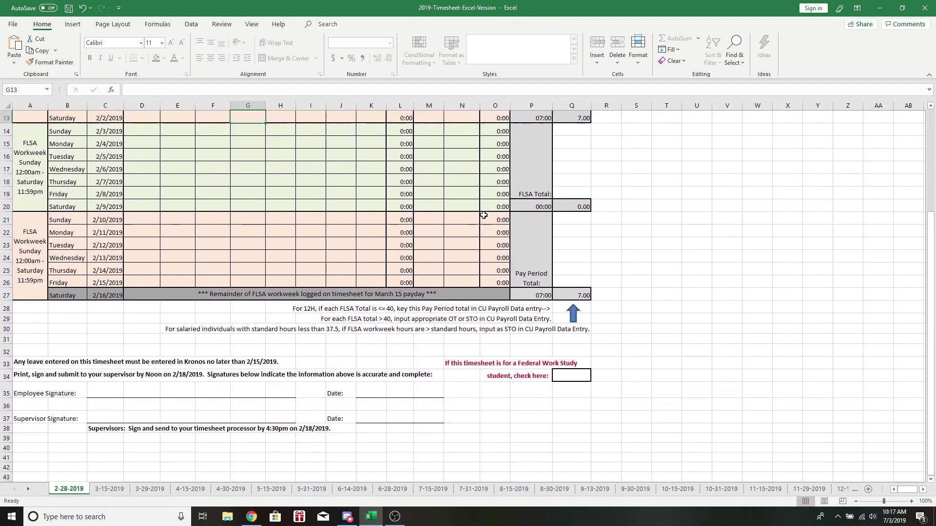
left_click(98, 392)
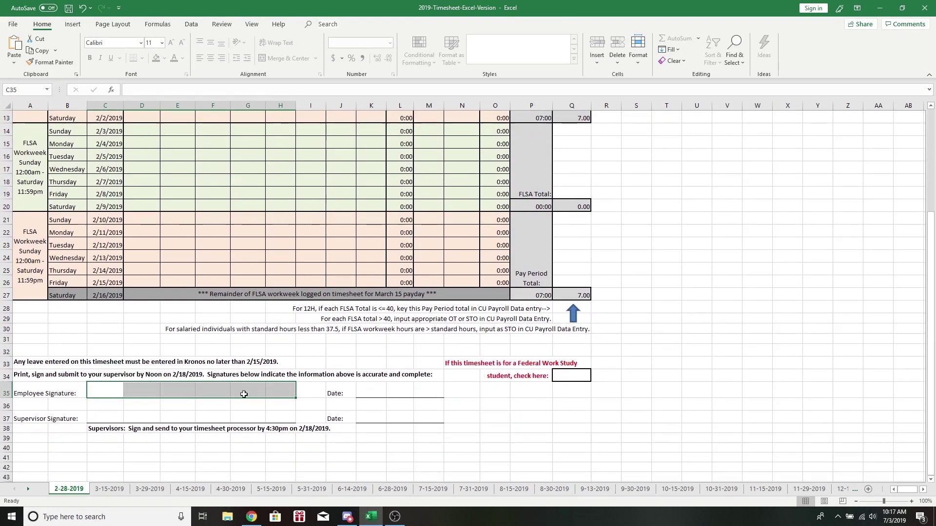
left_click_drag(103, 417, 285, 420)
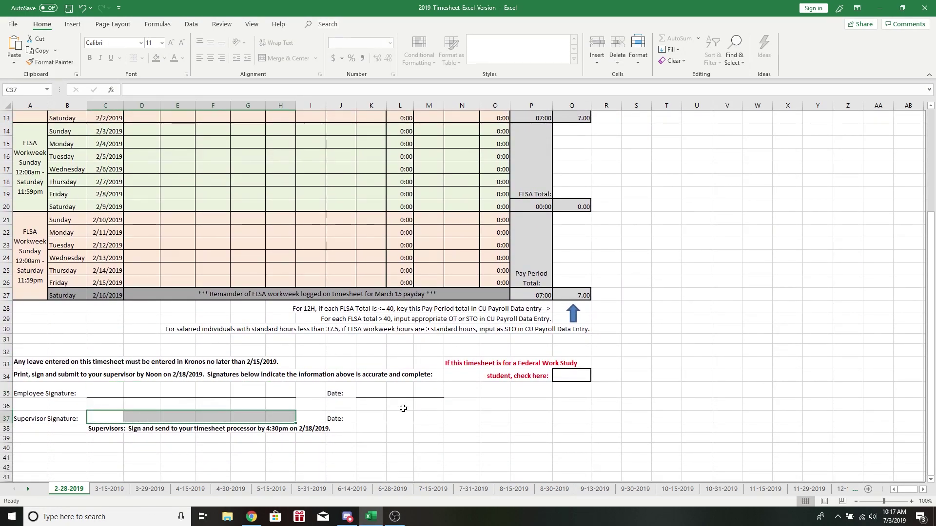
left_click(780, 337)
scroll(369, 411, "up", 4)
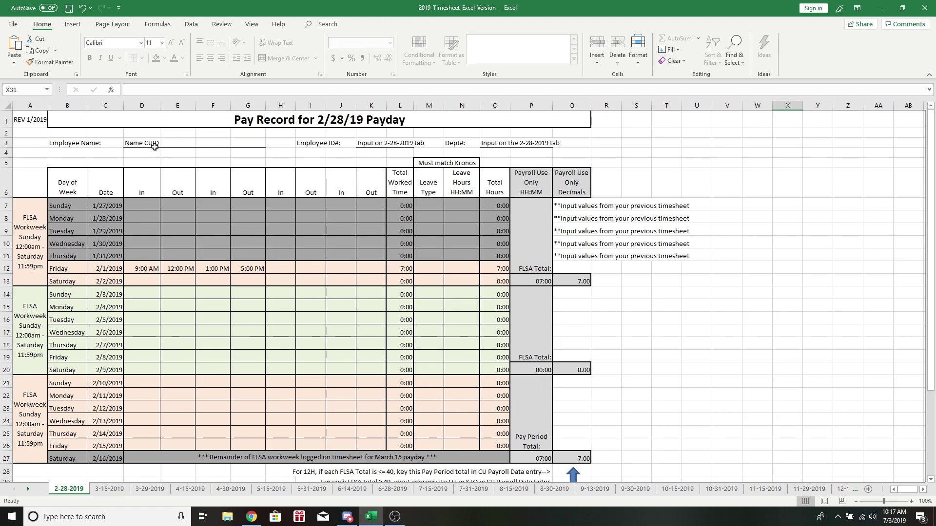
Export the timesheet as a PDF named "Last, First, 2.28.19" in the Documents folder.
left_click(12, 25)
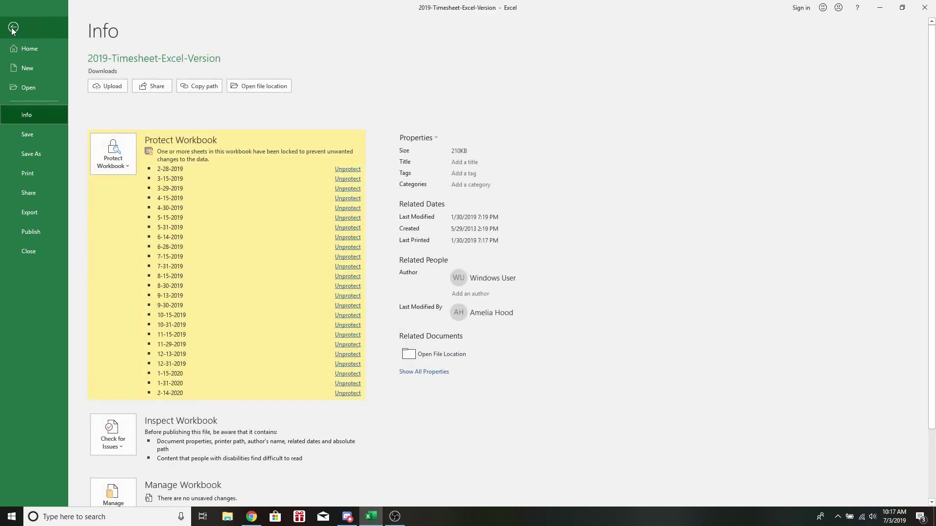
left_click(33, 215)
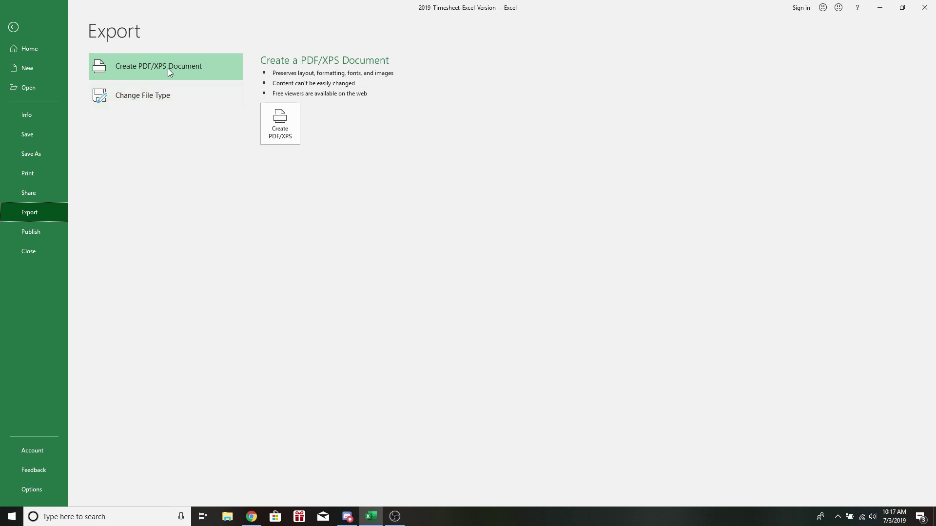
left_click(281, 122)
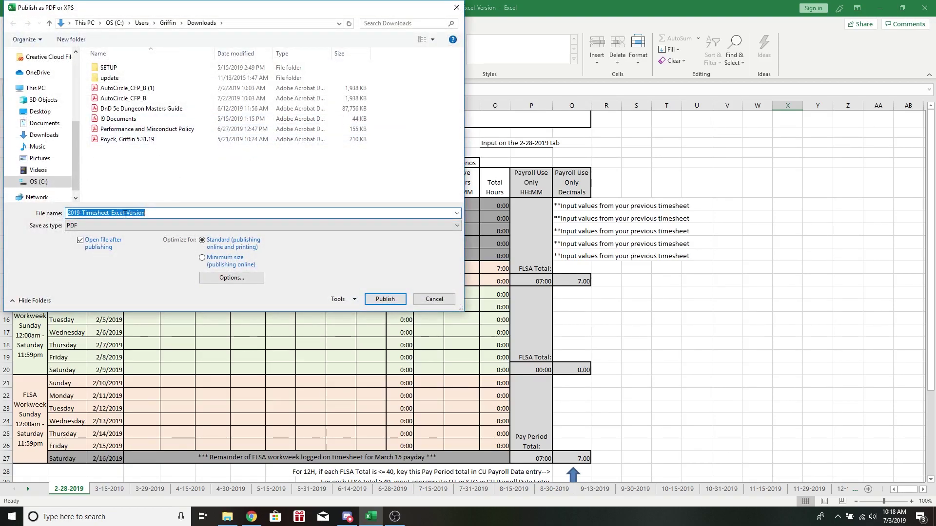
left_click(55, 125)
left_click(148, 213)
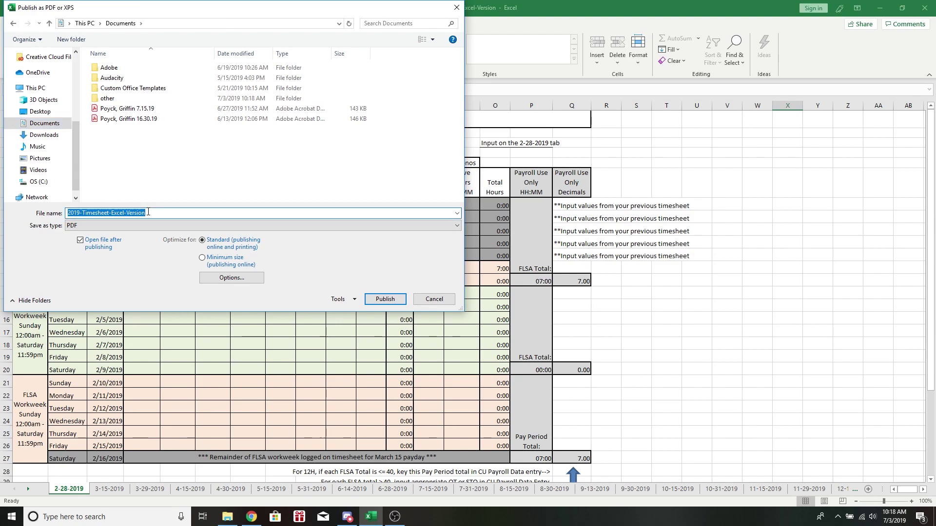
type("Last, First, 2.2")
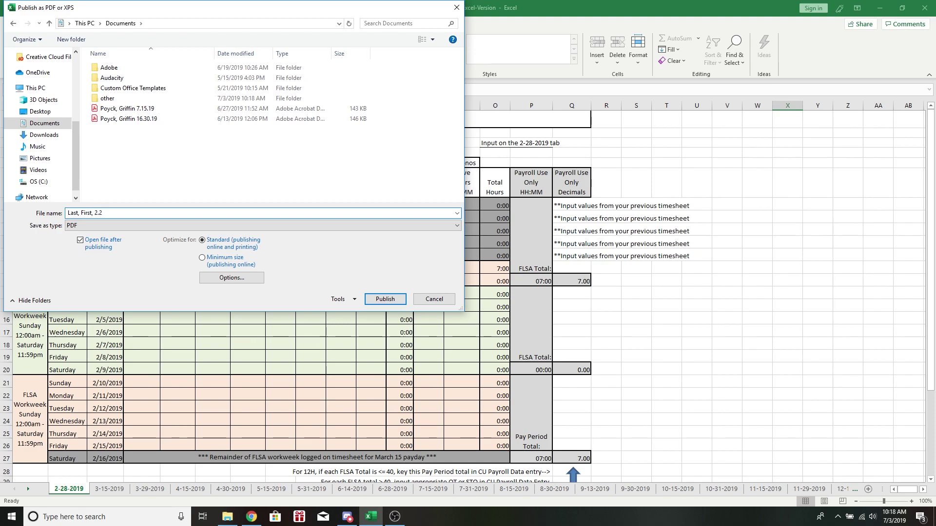
type("8.19")
key("Return")
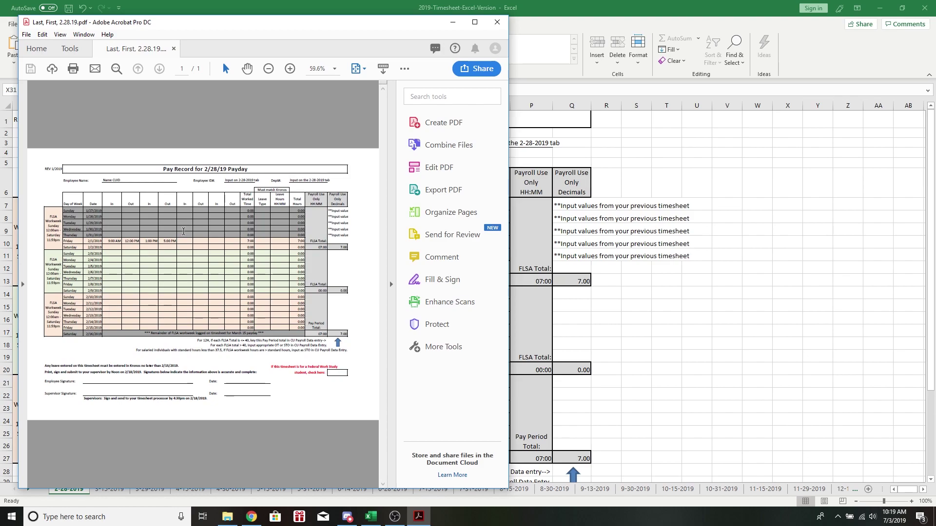
Maximize the exported PDF in Adobe Acrobat and start Fill & Sign with yourself as the signer.
left_click(475, 22)
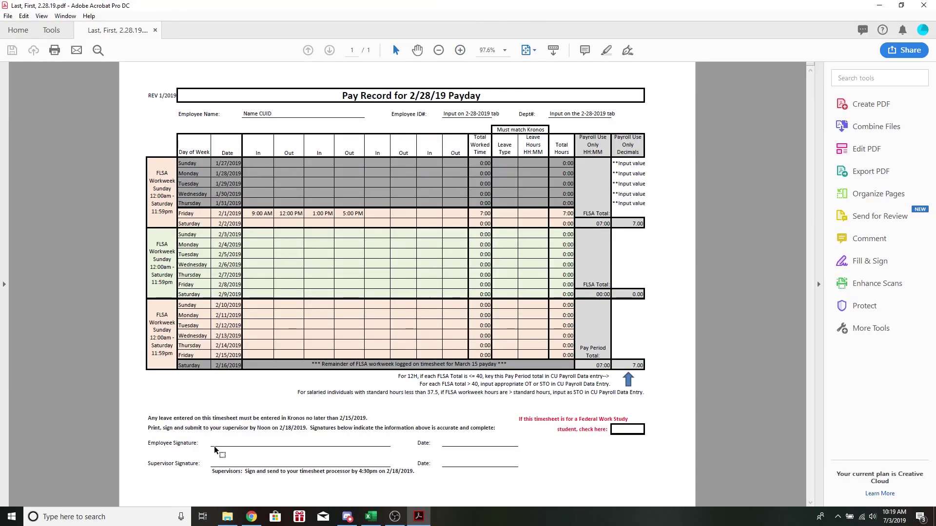
mouse_move(212, 428)
left_mouse_down()
mouse_move(282, 445)
mouse_move(370, 437)
left_mouse_up()
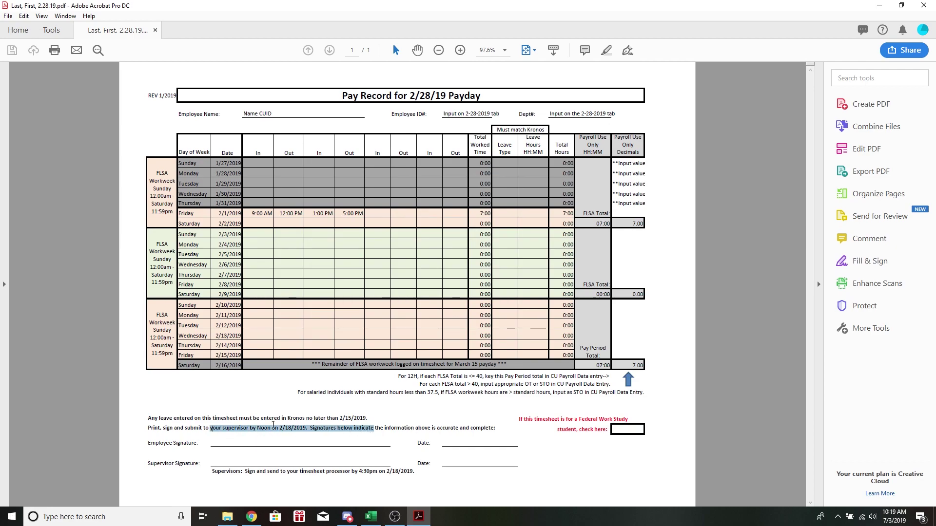
left_click(286, 430)
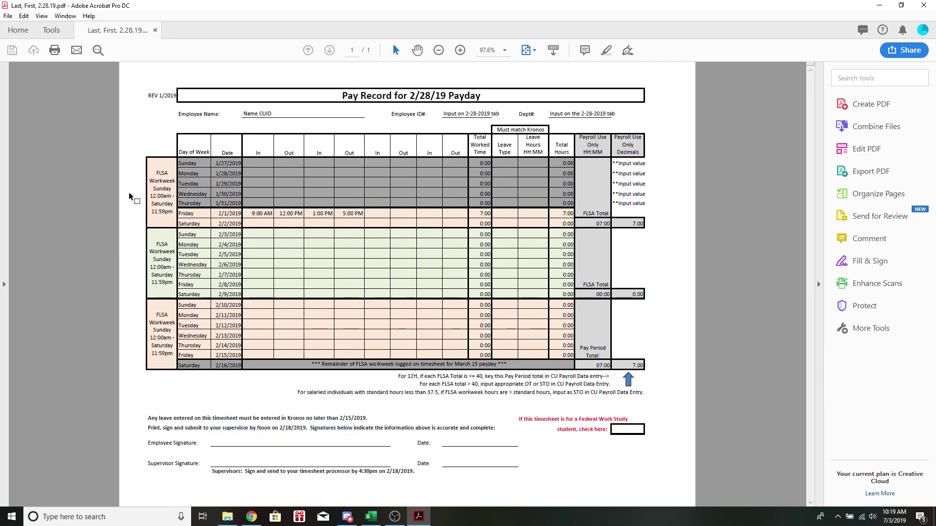
left_click(53, 30)
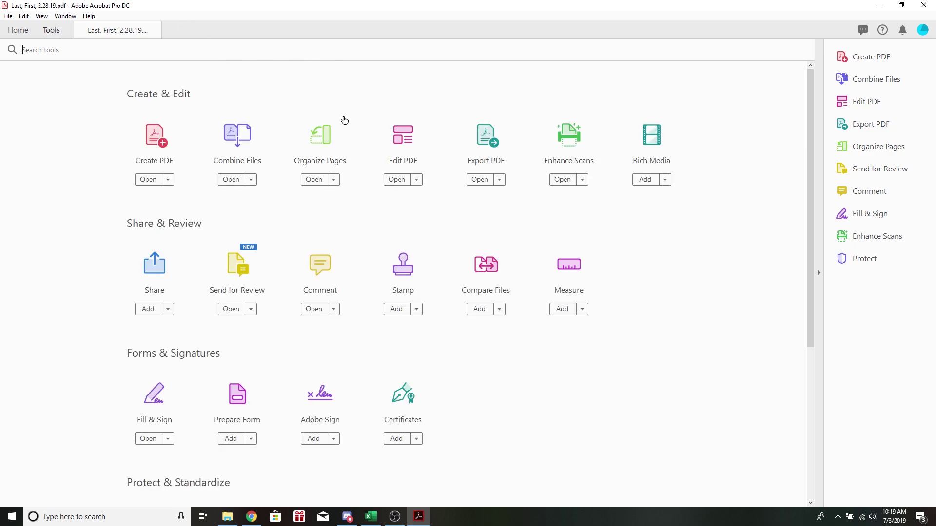
left_click(155, 442)
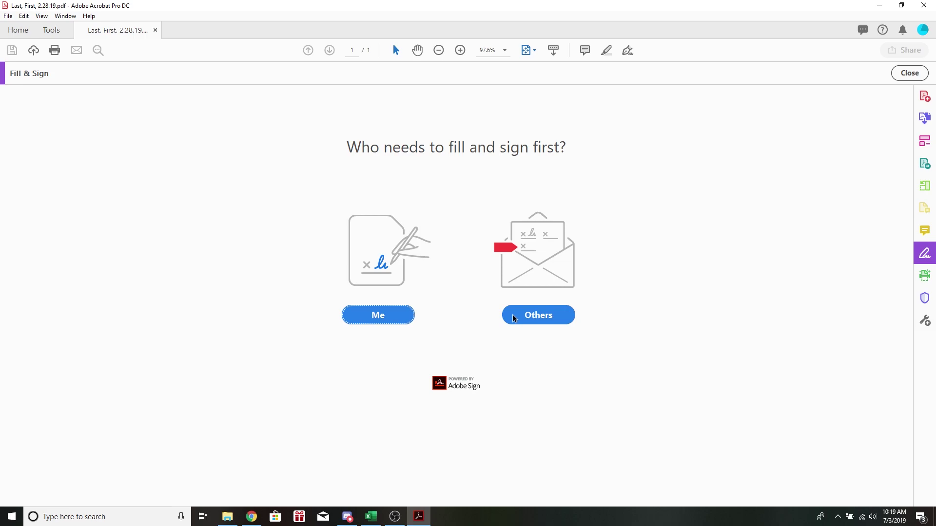
left_click(382, 315)
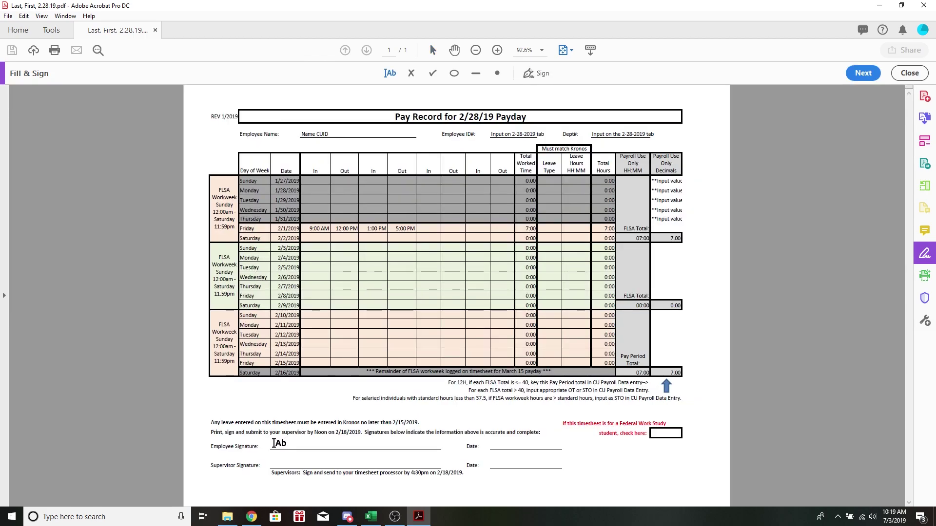
Add the text "Signature" on the Employee Signature line.
left_click(287, 444)
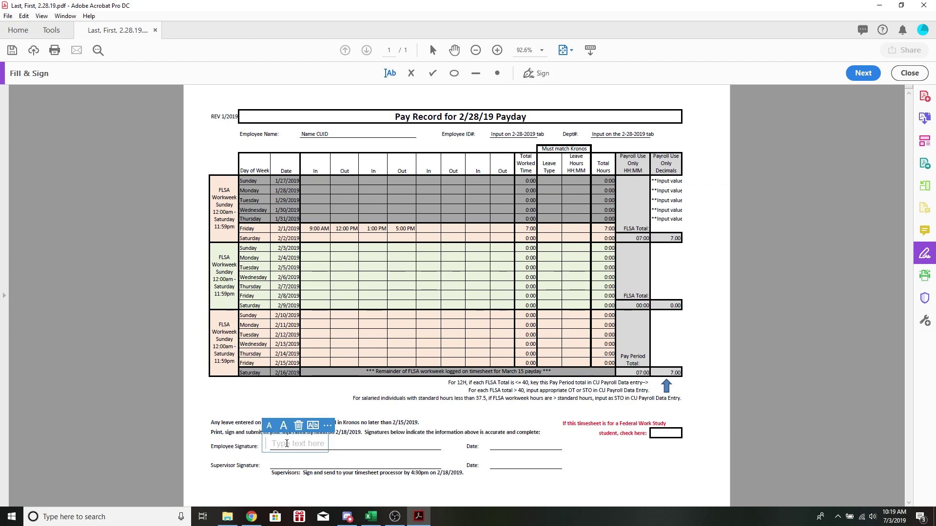
type("Signature")
left_click(493, 447)
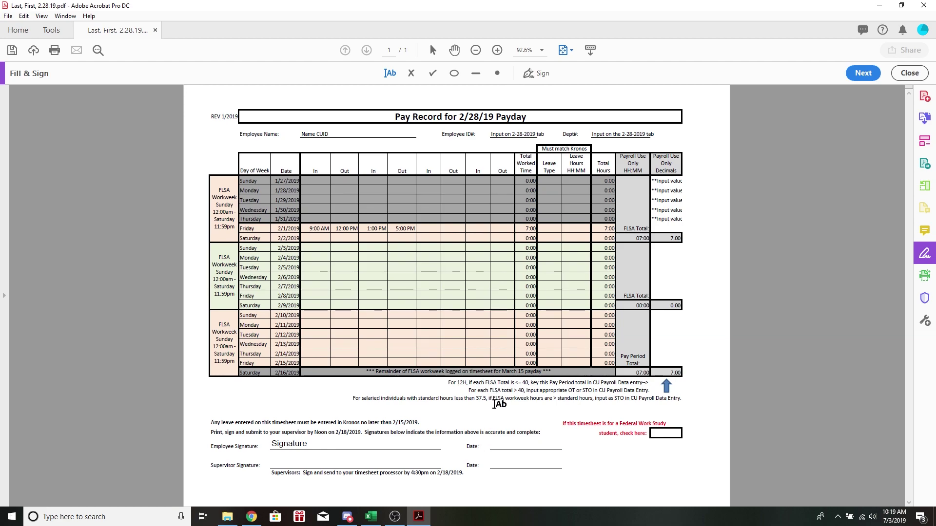
Fill in the date beside the employee signature as 2/28/2019.
left_click(493, 447)
type("Date")
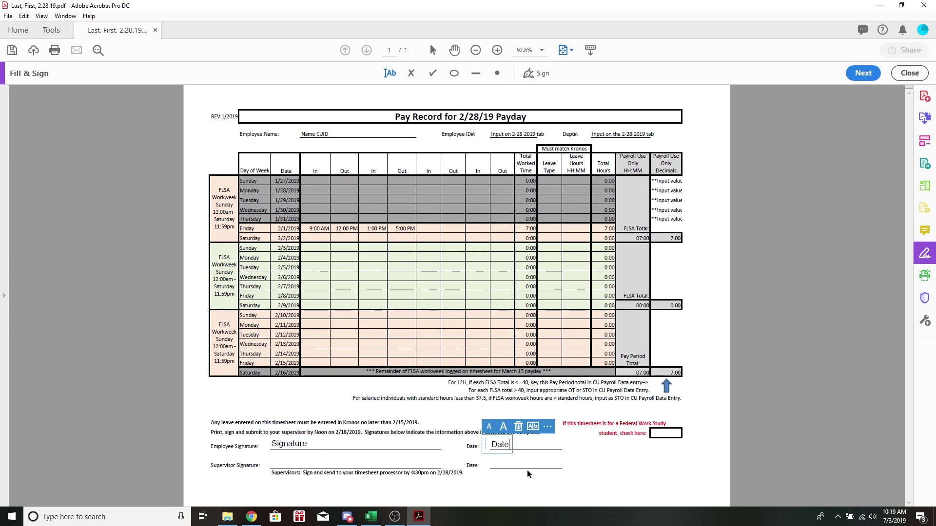
key("BackSpace")
key("BackSpace")
key("BackSpace")
key("BackSpace")
type("2")
type("8/2019")
key("Return")
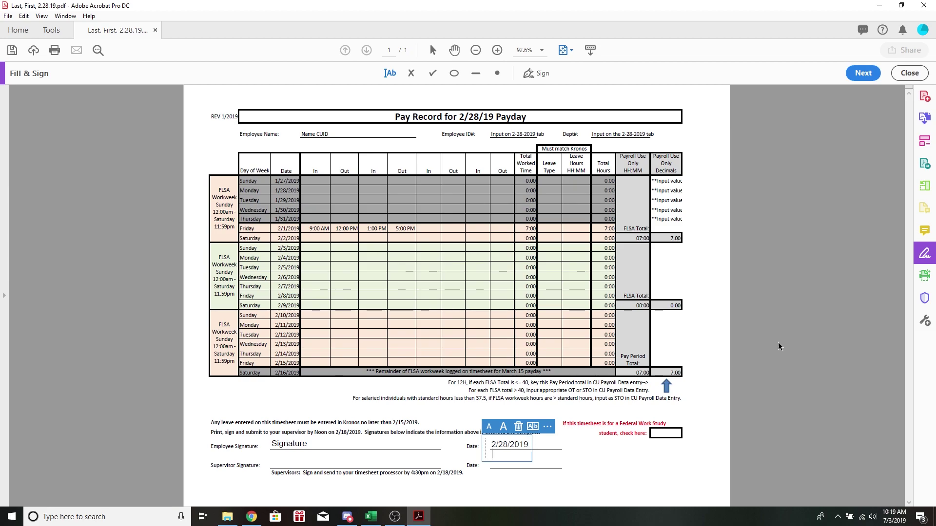
left_click(779, 343)
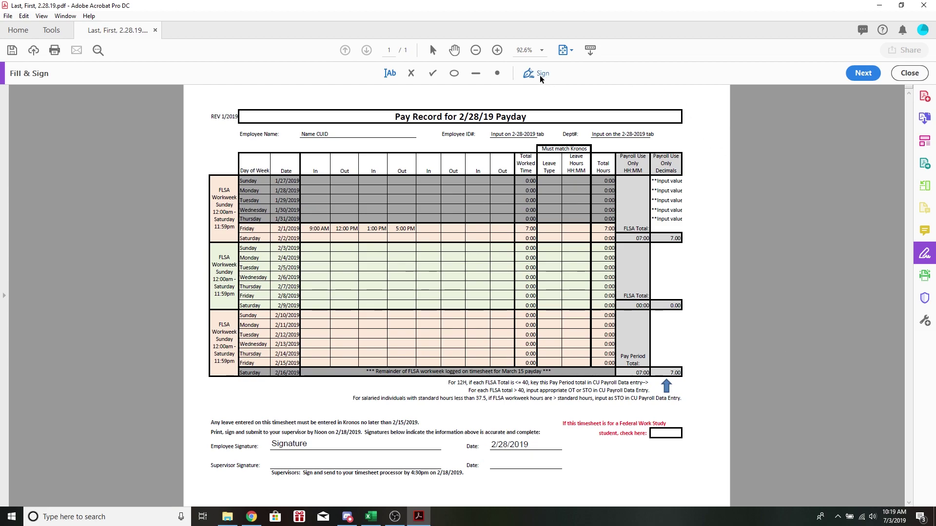